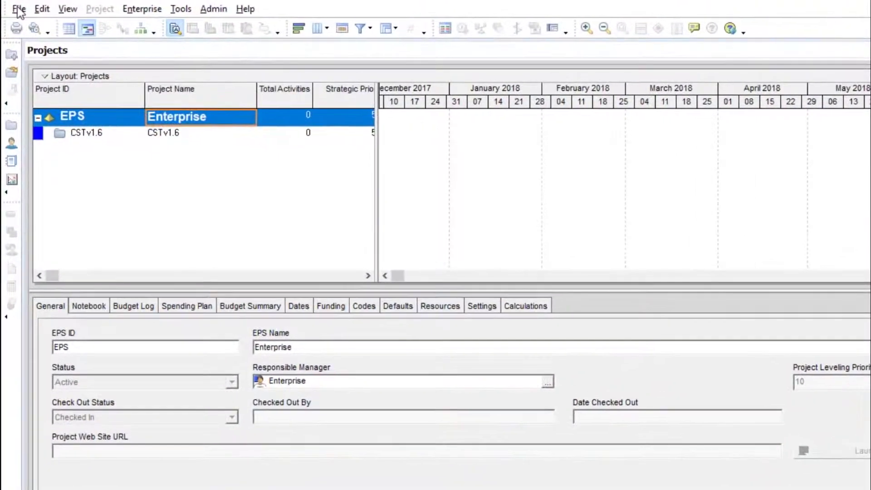
# Start a Primavera PM (XER) import of a whole project
pyautogui.click(19, 10)
pyautogui.click(18, 44)
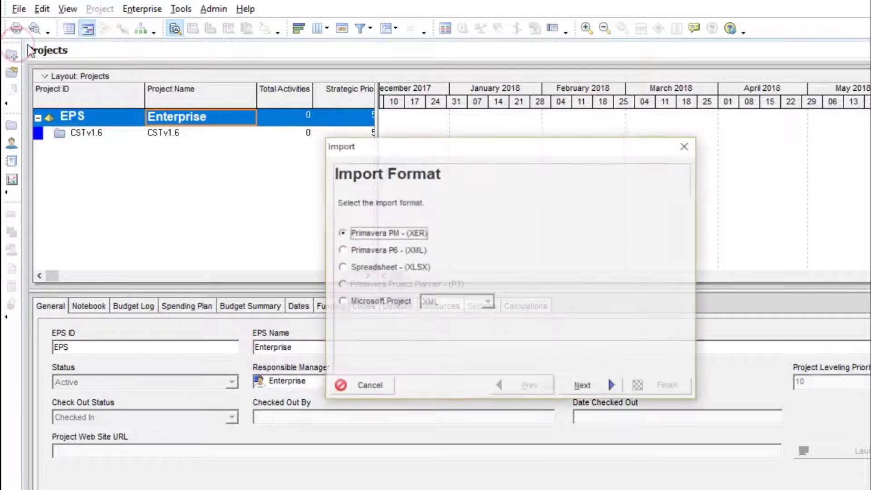
pyautogui.click(580, 387)
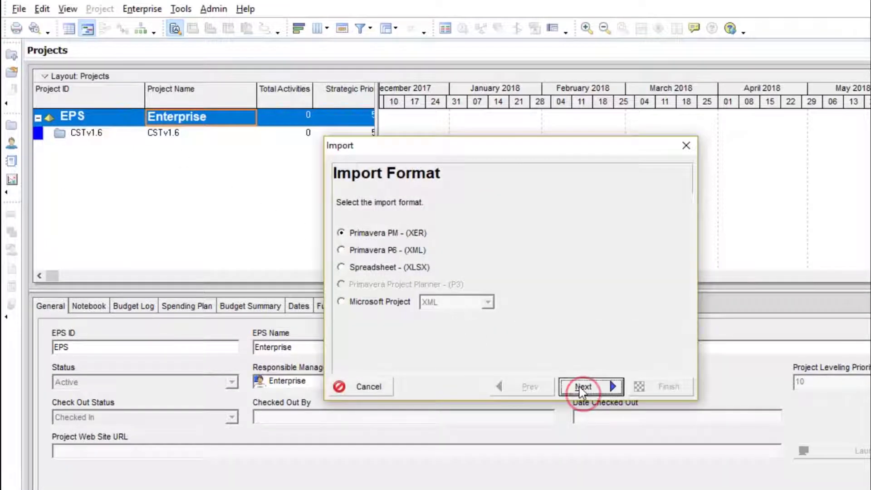
pyautogui.click(589, 386)
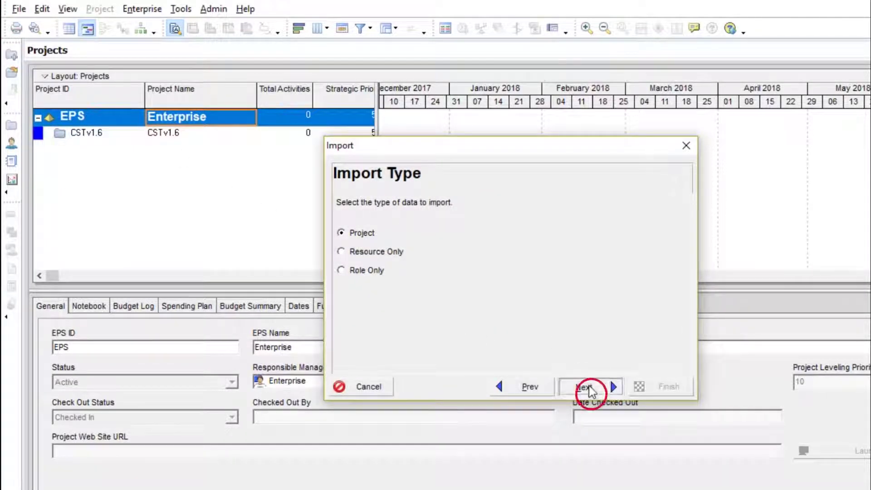
# Select SAMPLE CALS (bad global).xer and accept creating SPROJ-C as a new project
pyautogui.click(561, 250)
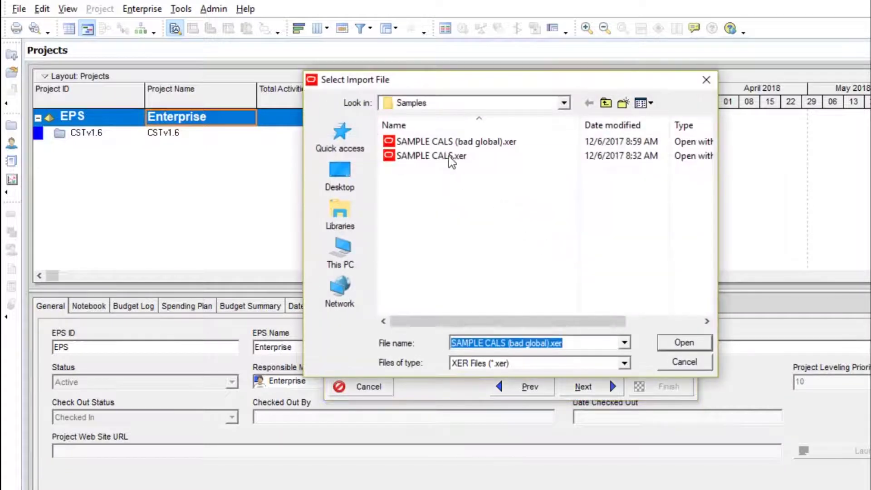
pyautogui.click(451, 145)
pyautogui.click(675, 344)
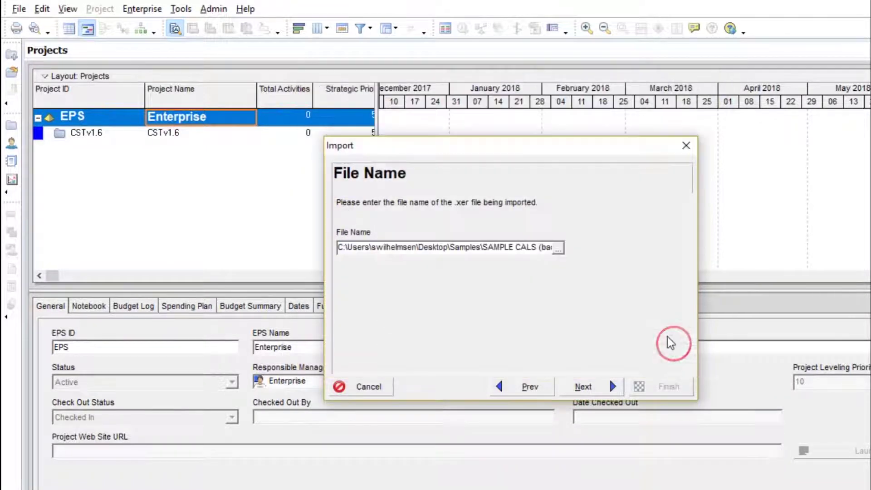
pyautogui.click(608, 386)
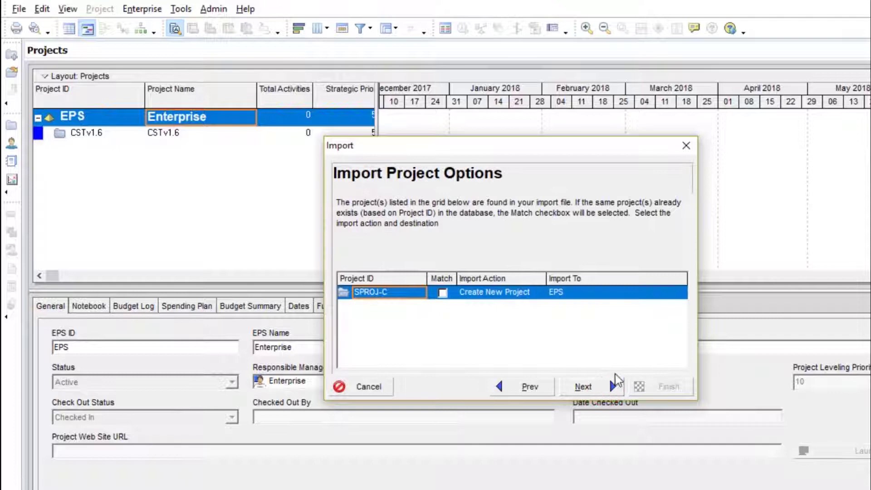
pyautogui.click(610, 385)
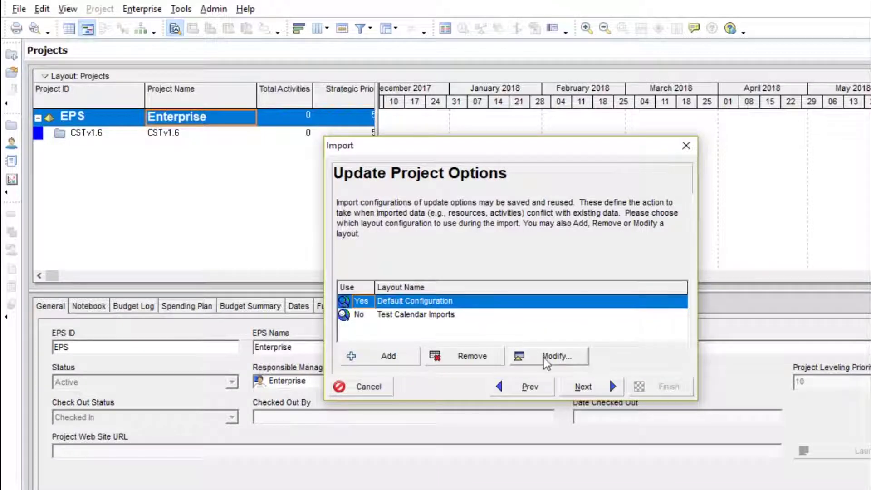
# Open the Default Configuration for editing to see each data type's import action
pyautogui.click(544, 358)
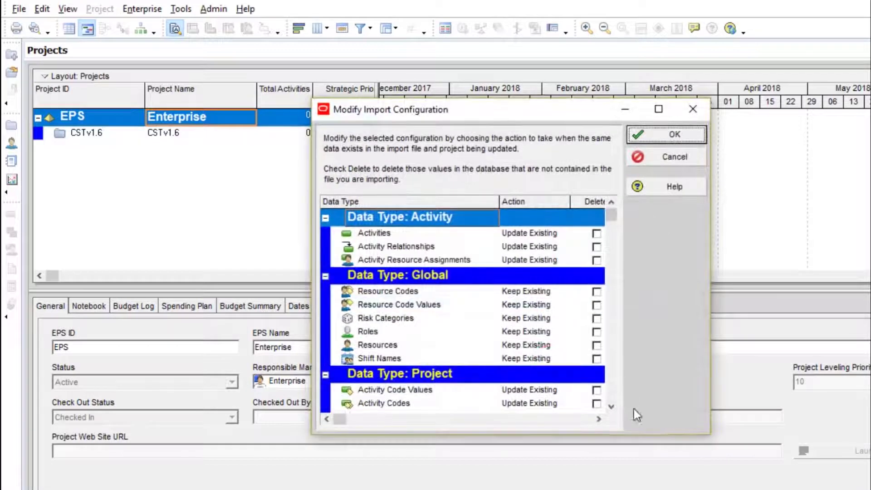
# Set the Project data type's Calendars action to Keep Existing and save the configuration
pyautogui.click(611, 407)
pyautogui.click(611, 406)
pyautogui.click(611, 407)
pyautogui.click(610, 407)
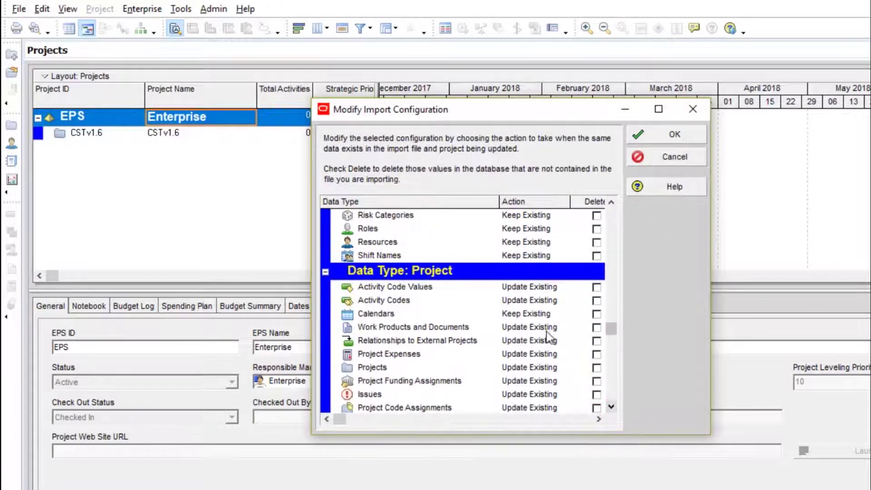
pyautogui.click(551, 314)
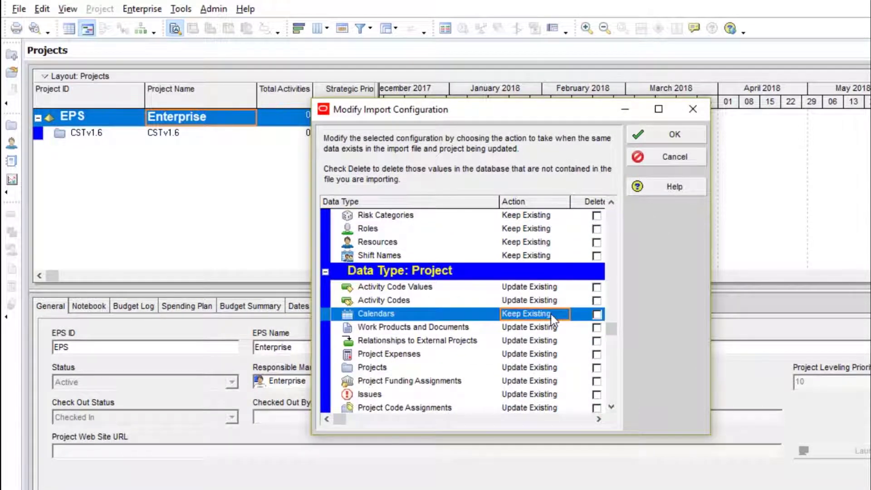
pyautogui.click(552, 316)
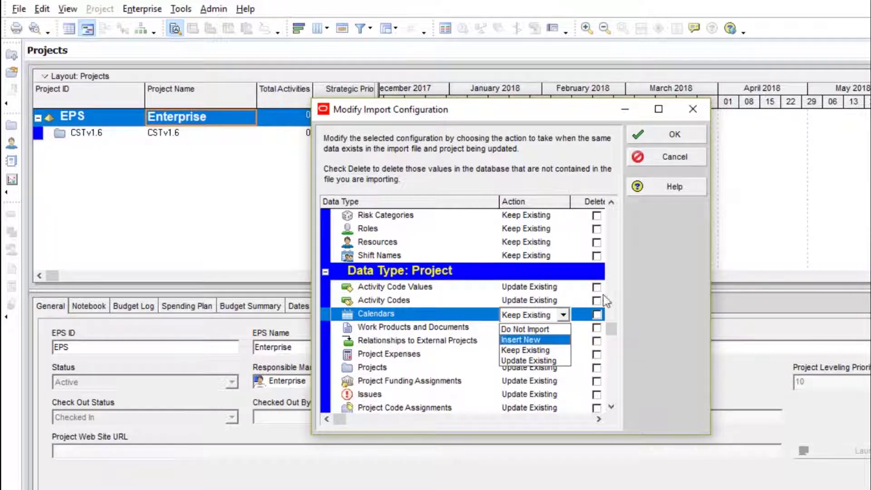
pyautogui.click(525, 349)
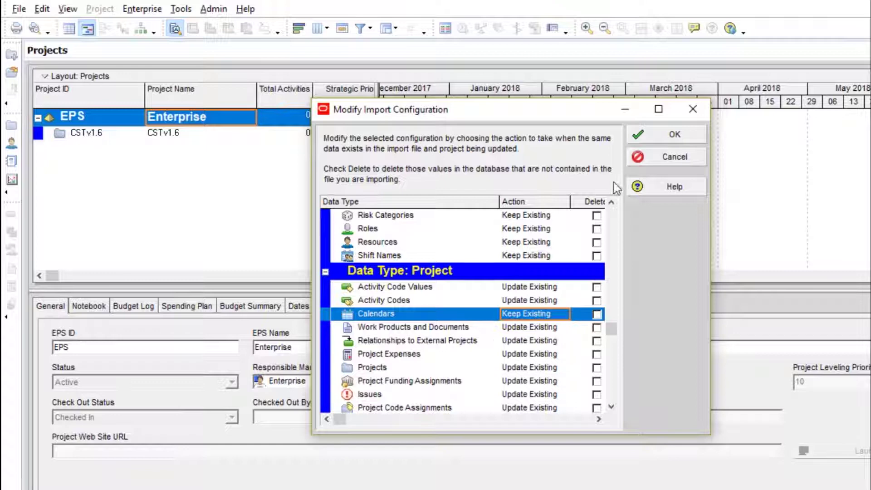
pyautogui.click(665, 135)
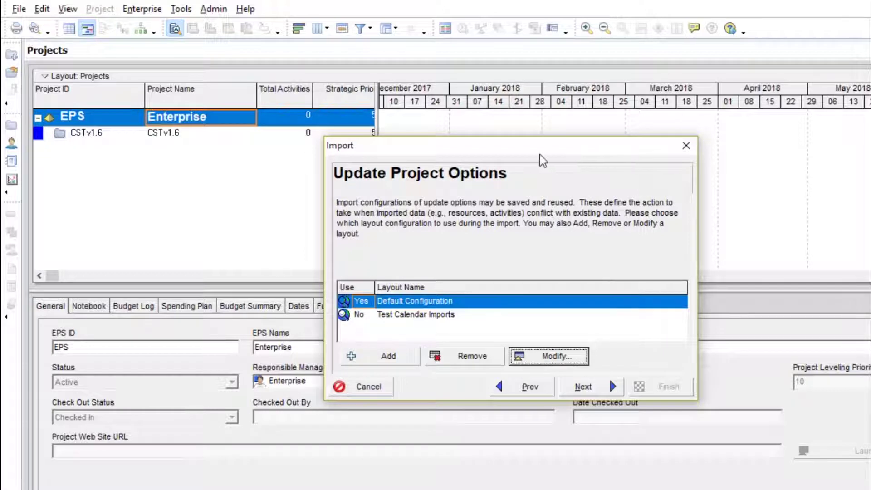
# Finish importing SPROJ-C and dismiss the import result message
pyautogui.click(598, 388)
pyautogui.click(645, 388)
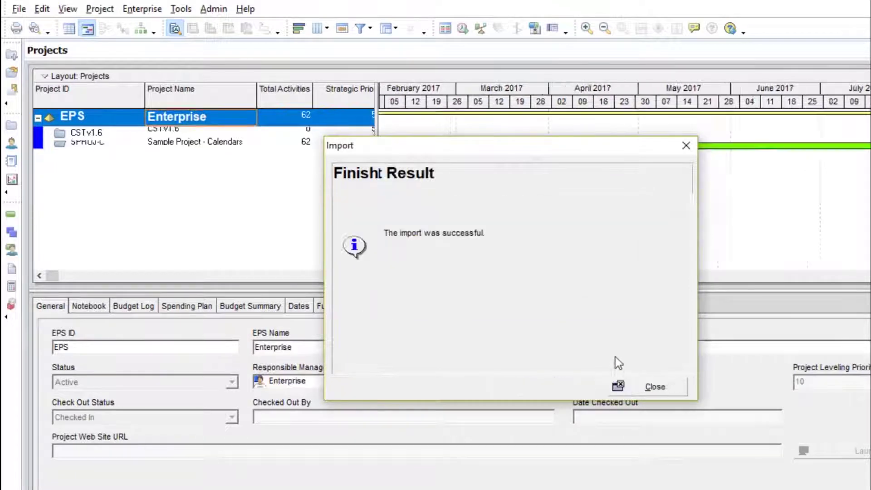
pyautogui.click(632, 388)
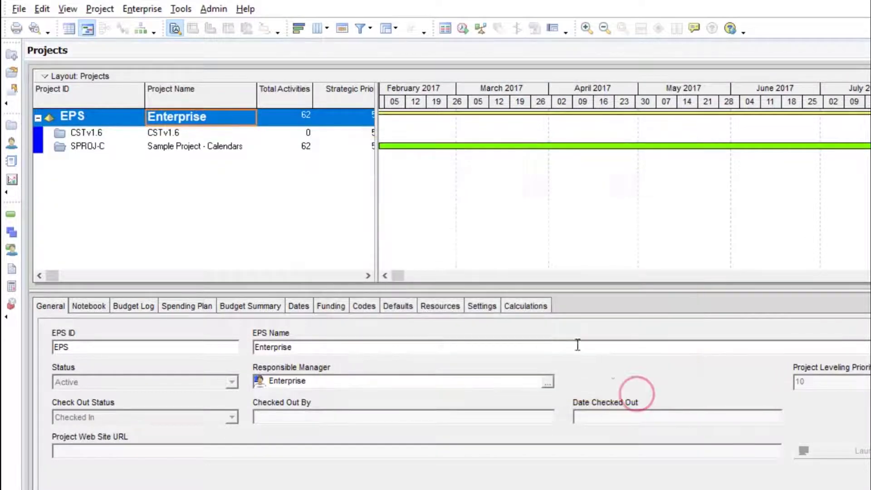
# Reschedule SPROJ-C's activities from the 04-Jun-17 data date
pyautogui.click(13, 213)
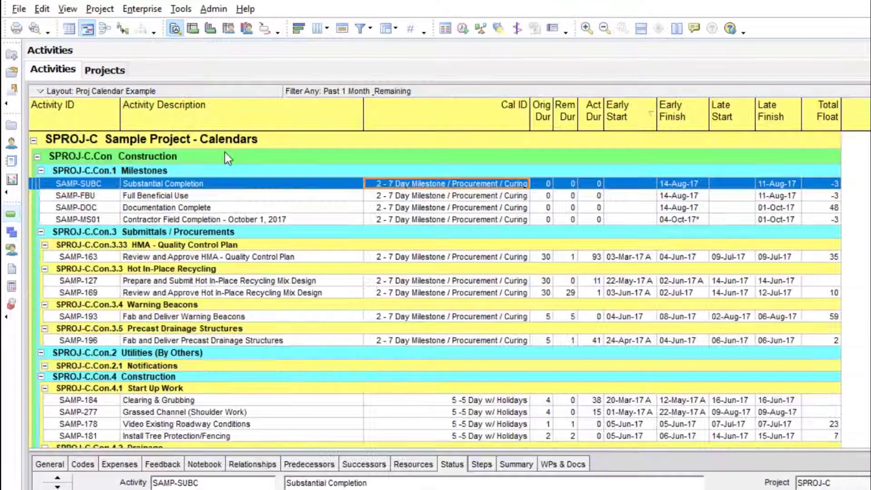
pyautogui.click(461, 29)
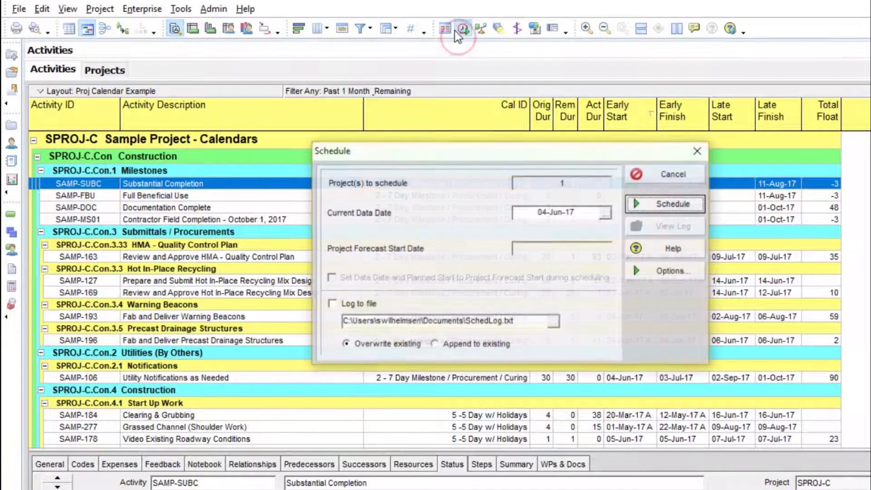
pyautogui.click(662, 203)
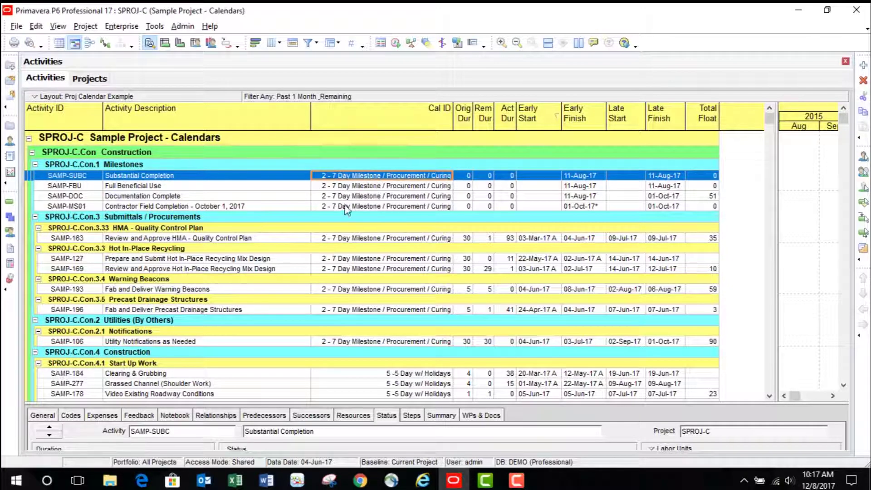
# Review the 3 - 5 Day w/ Holidays - Winter Shutdown global calendar back to July 2017, then close it
pyautogui.click(116, 27)
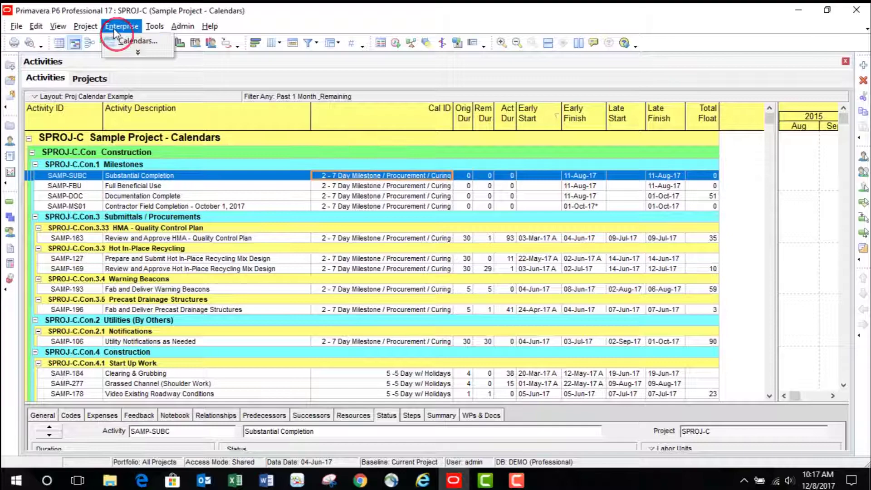
pyautogui.click(123, 41)
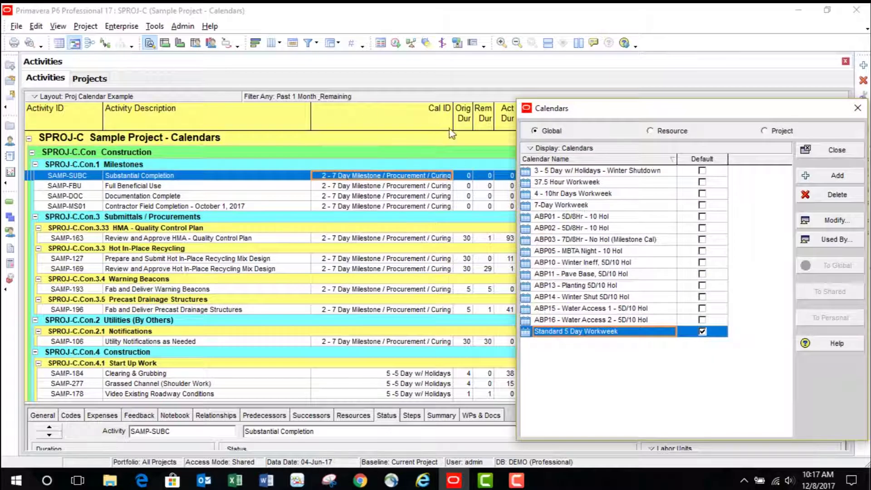
pyautogui.click(584, 170)
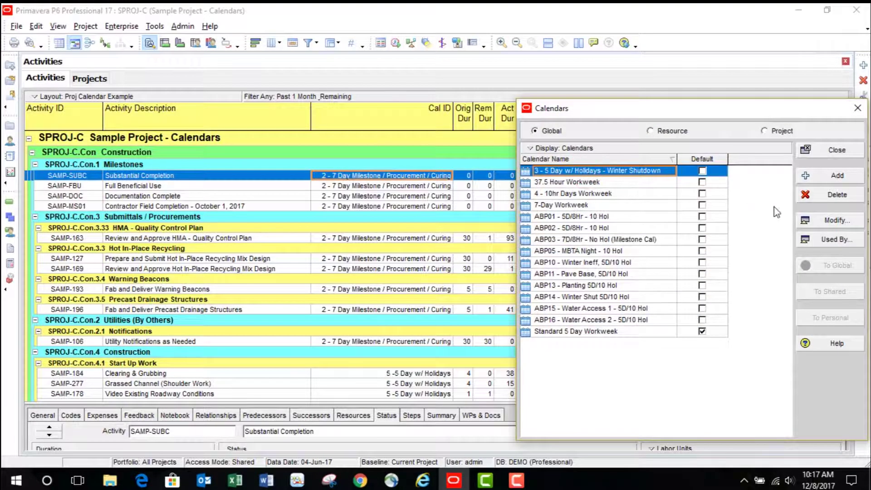
pyautogui.click(835, 221)
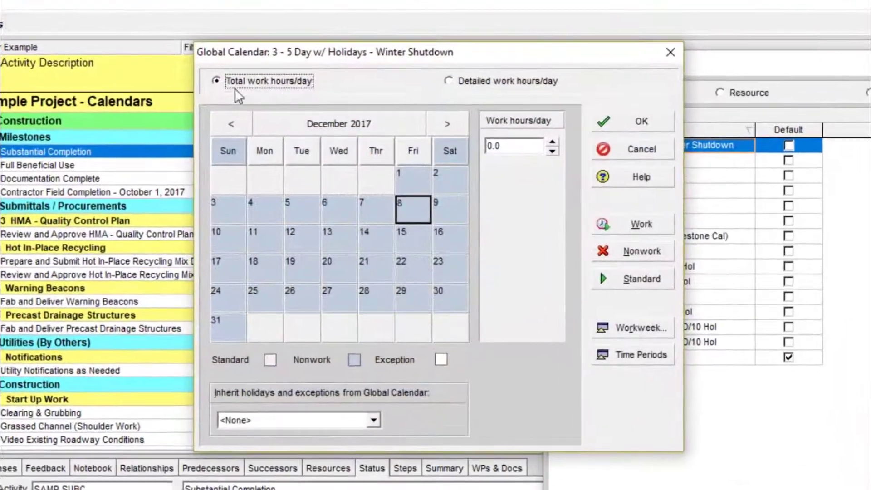
pyautogui.click(265, 142)
pyautogui.click(265, 142)
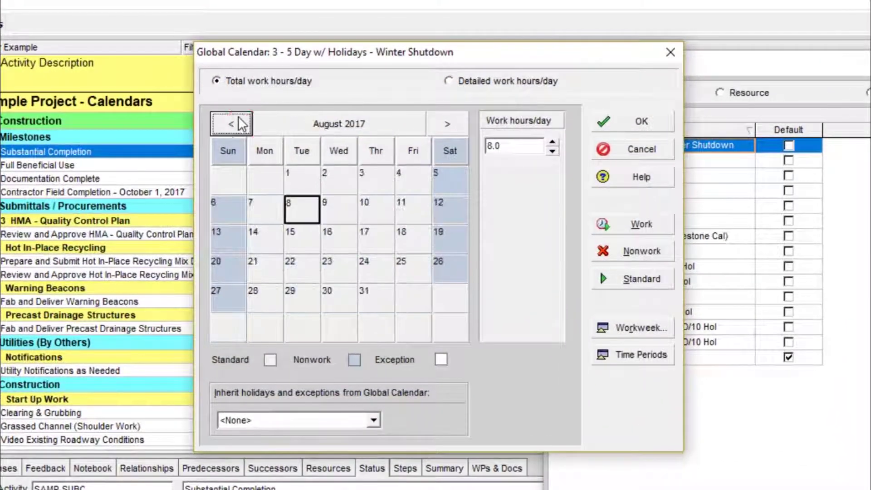
pyautogui.click(232, 124)
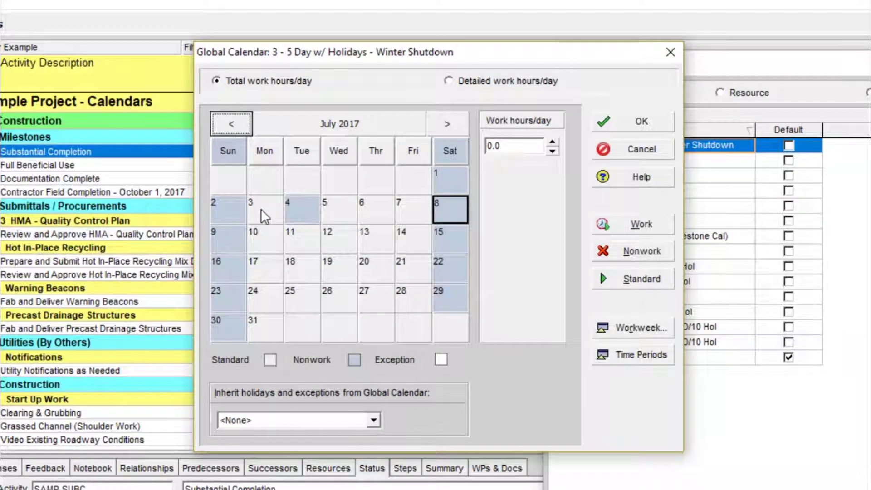
pyautogui.click(668, 53)
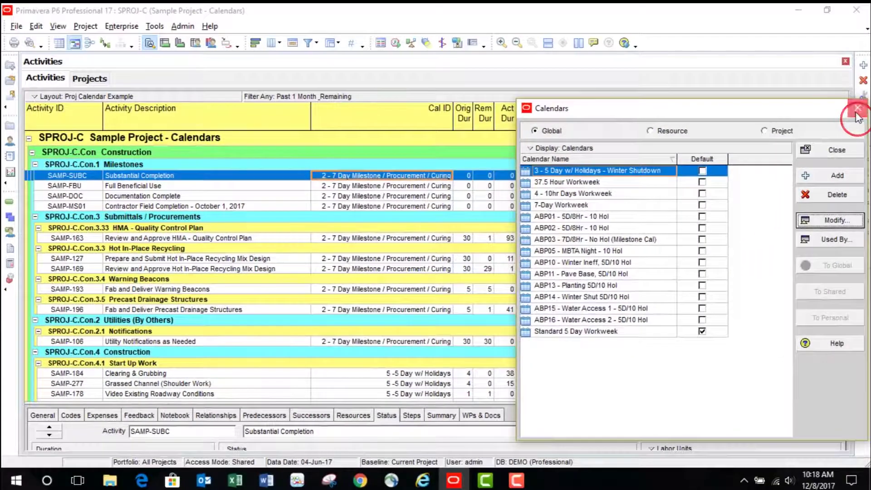
# Delete project SPROJ-C from the Projects window, confirming the deletion
pyautogui.click(854, 112)
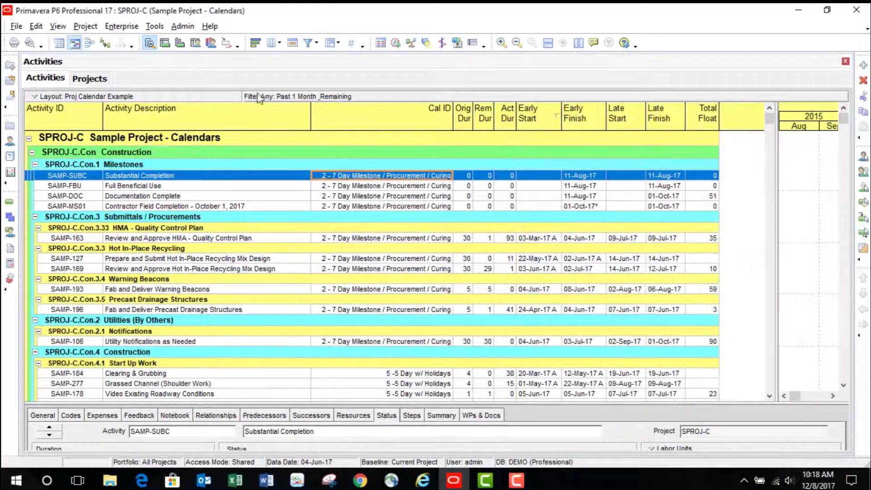
pyautogui.click(92, 81)
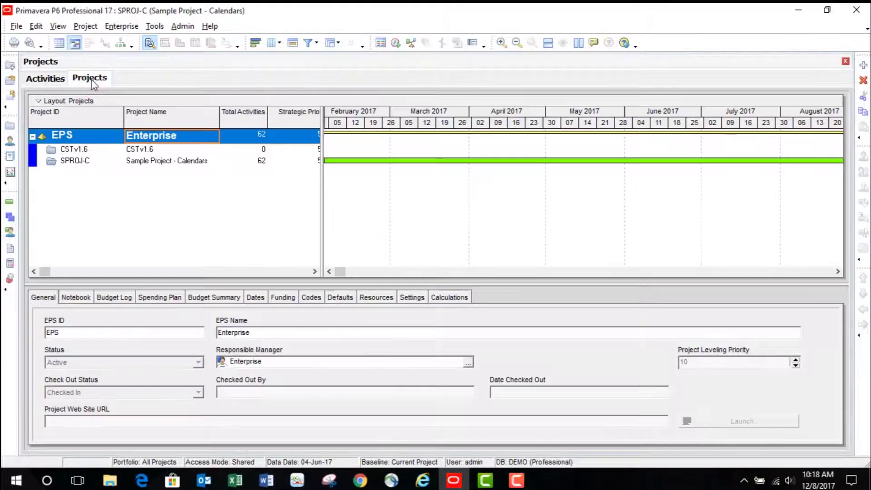
pyautogui.click(137, 164)
pyautogui.rightClick(140, 163)
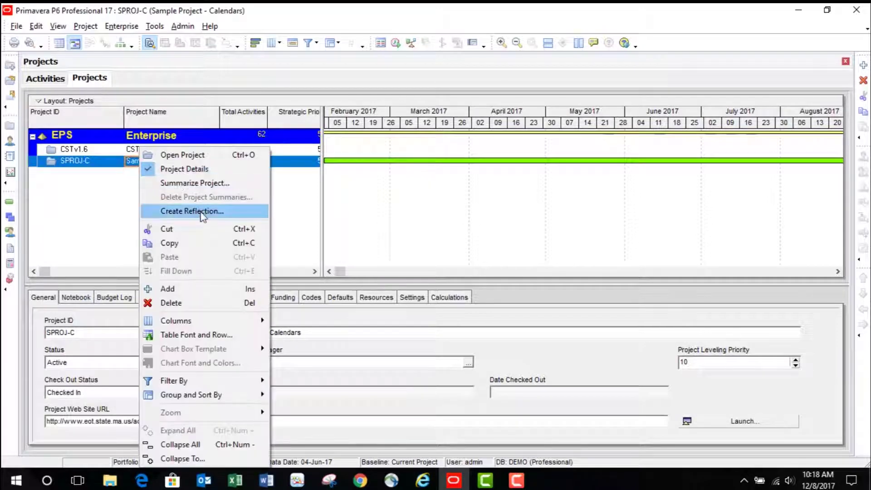
pyautogui.click(179, 303)
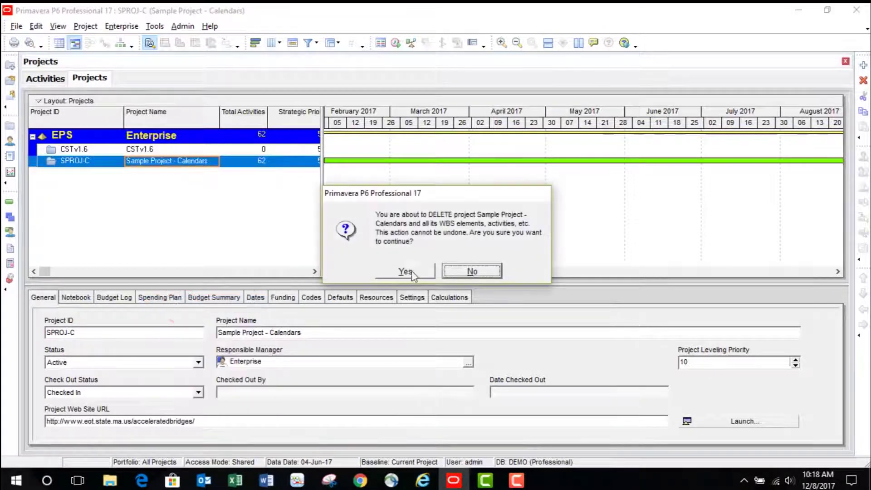
pyautogui.click(405, 270)
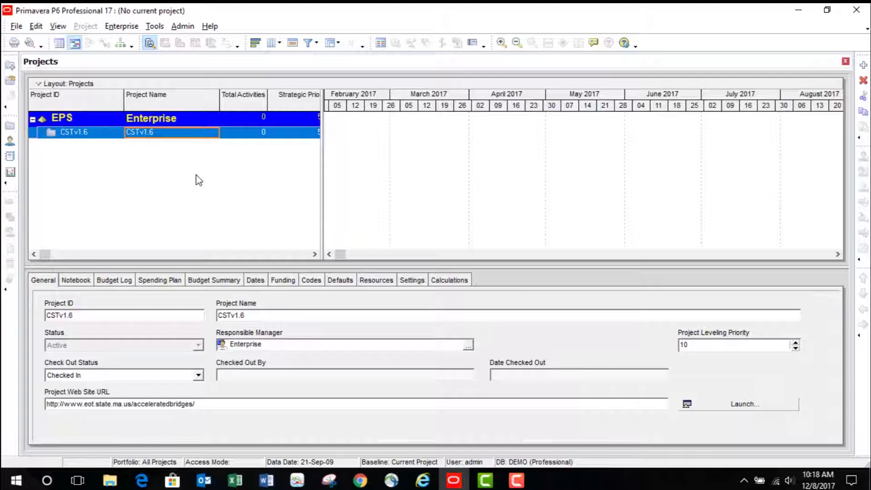
# Import SAMPLE CALS (bad global).xer as a project through to the update options
pyautogui.click(16, 27)
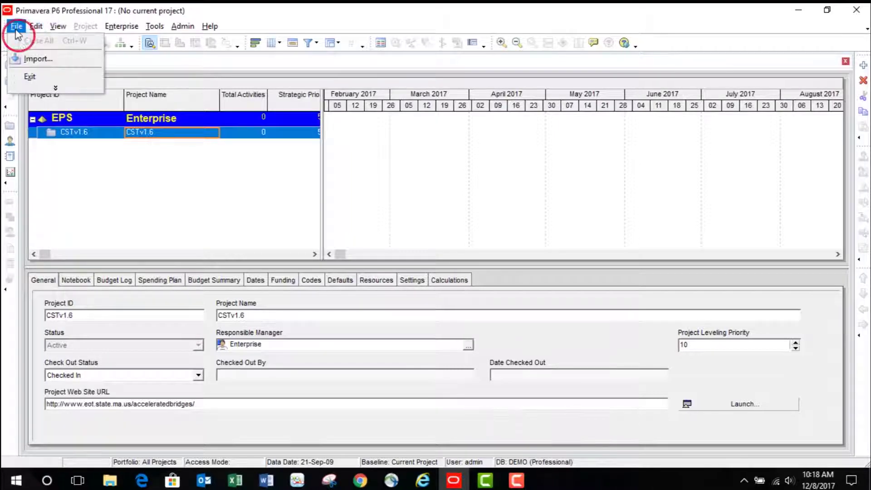
pyautogui.click(38, 58)
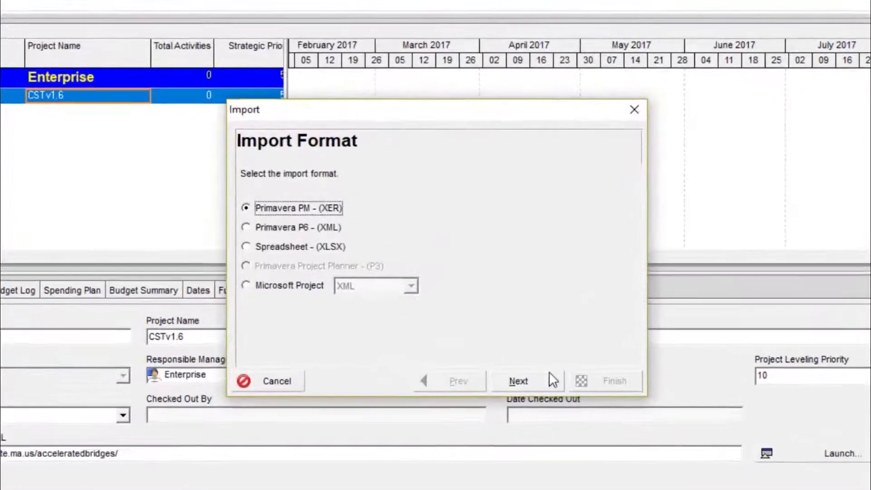
pyautogui.click(552, 380)
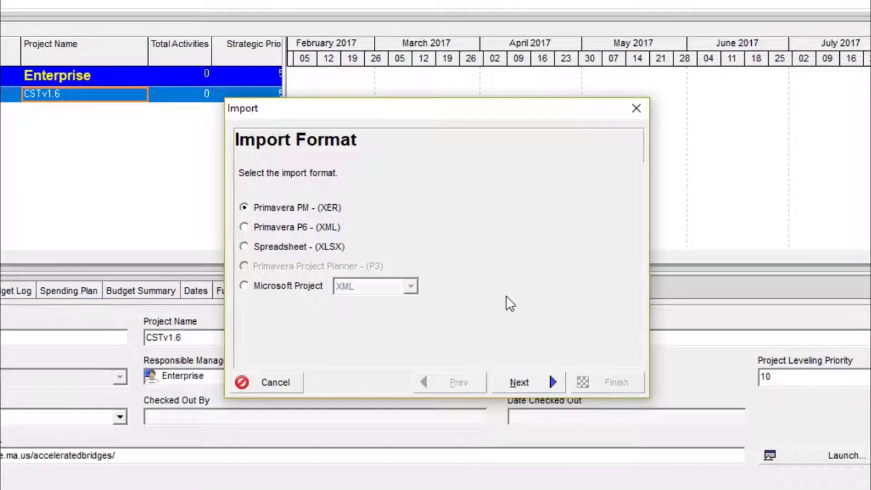
pyautogui.click(534, 380)
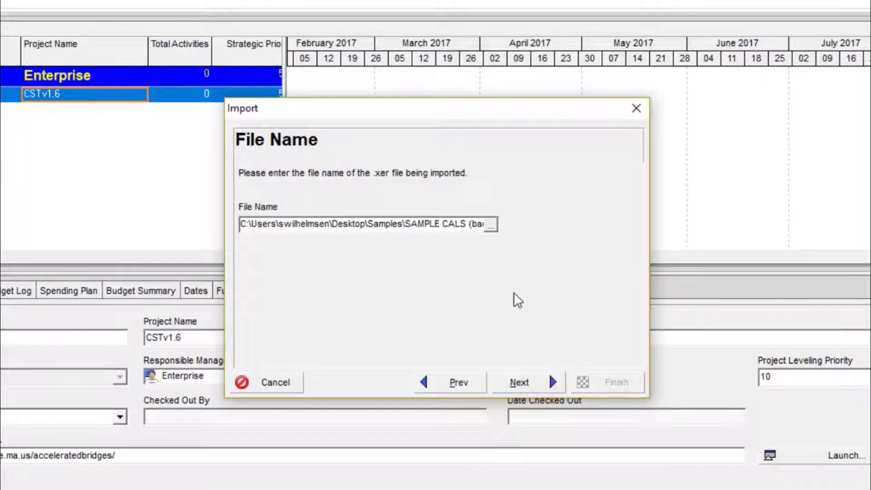
pyautogui.click(490, 225)
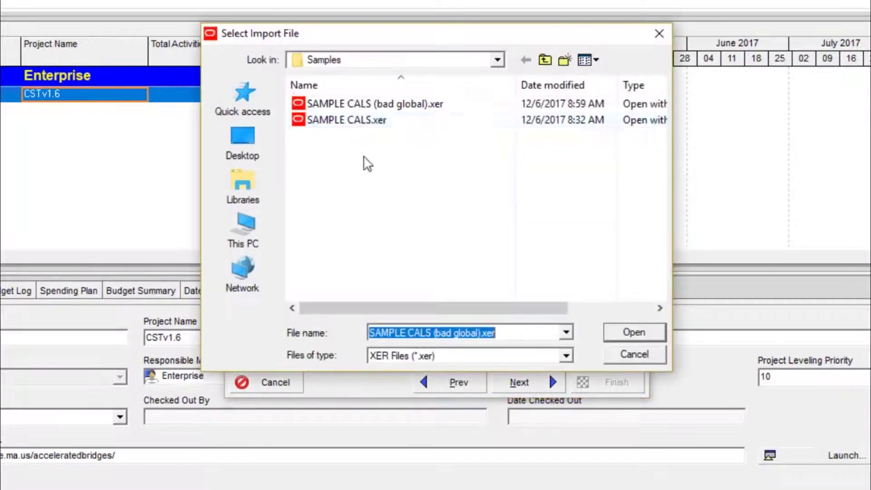
pyautogui.click(336, 107)
pyautogui.click(642, 328)
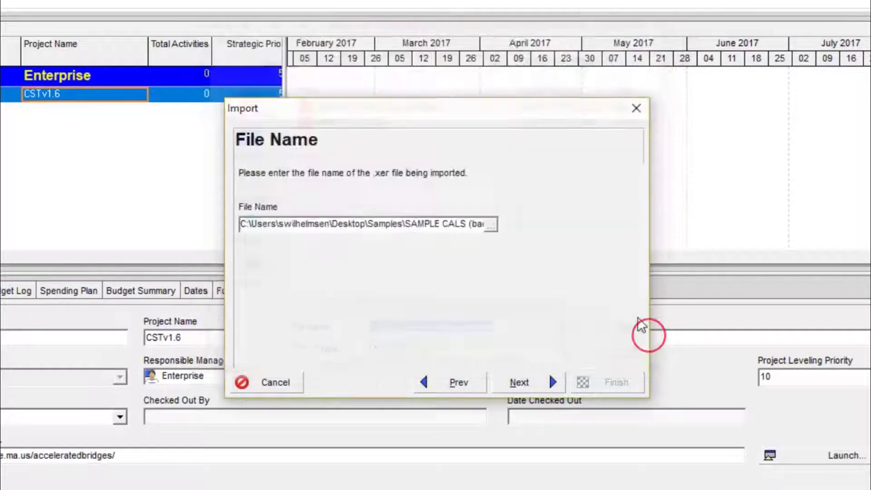
pyautogui.click(549, 381)
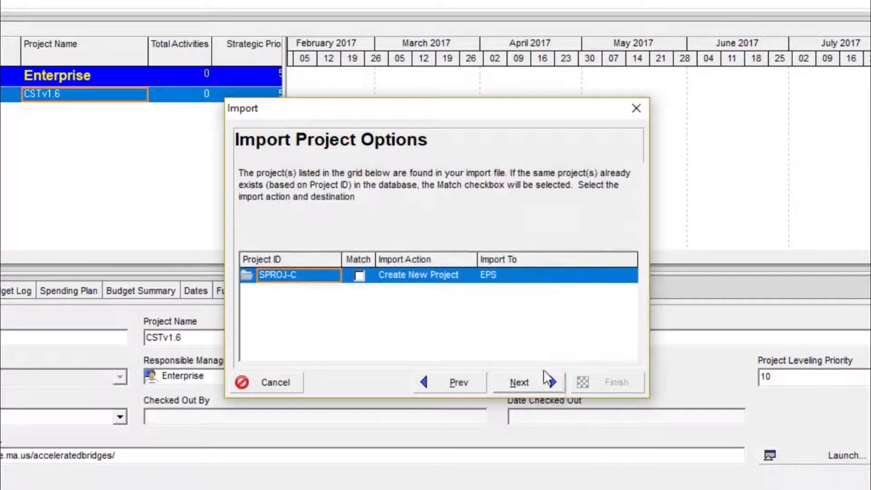
pyautogui.click(549, 382)
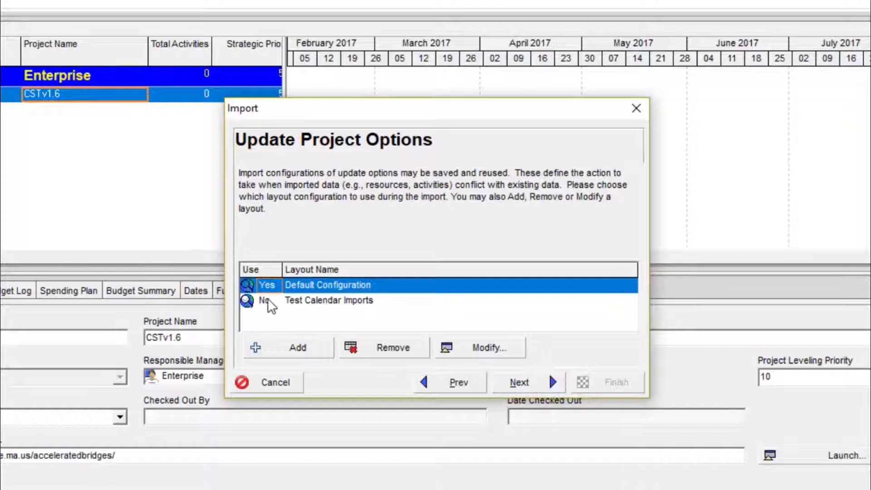
# Use and review the Test Calendar Imports configuration, then complete the import
pyautogui.click(267, 298)
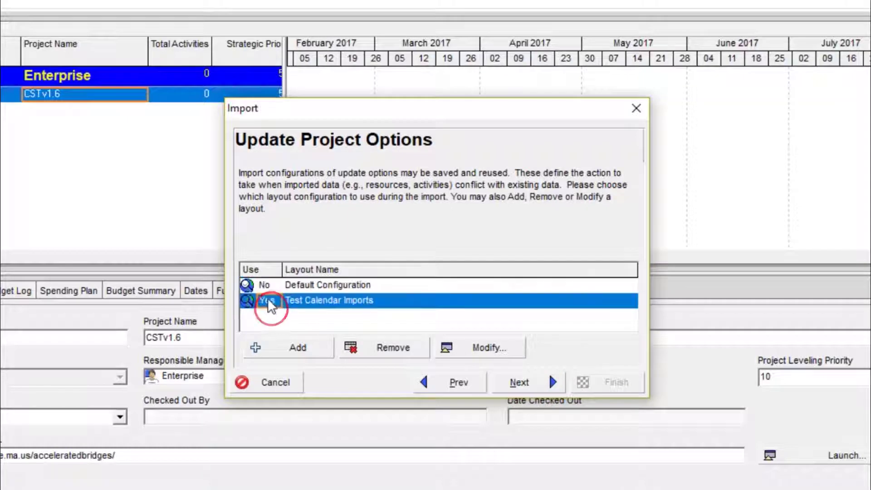
pyautogui.click(456, 345)
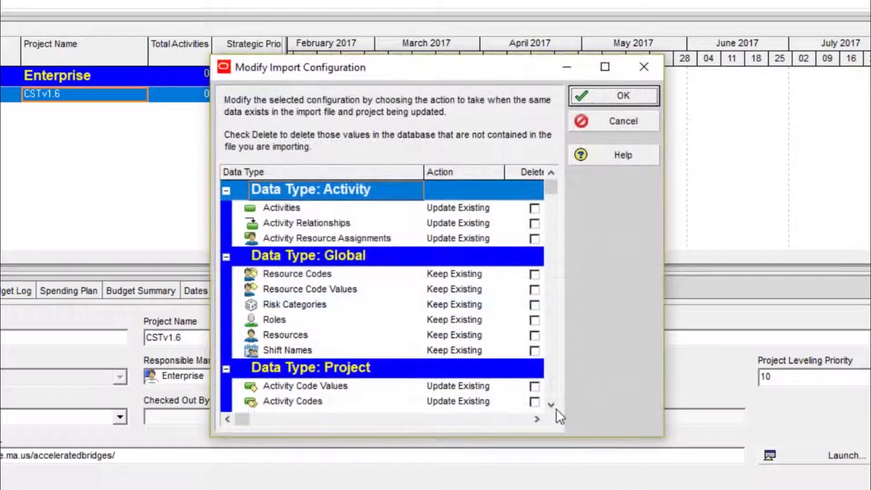
pyautogui.click(555, 407)
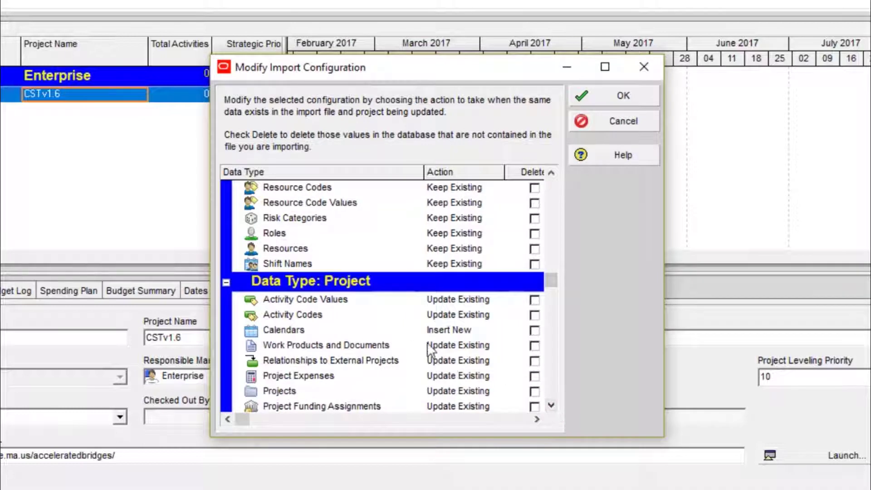
pyautogui.click(609, 99)
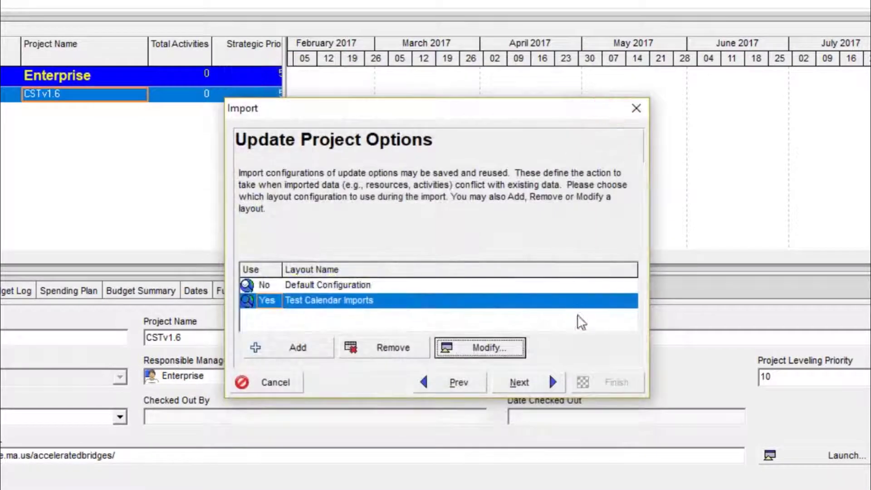
pyautogui.click(550, 382)
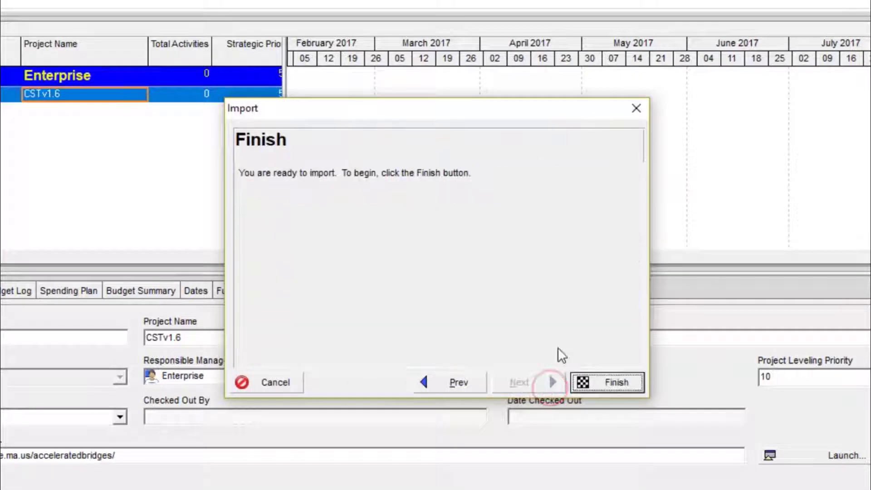
pyautogui.click(629, 383)
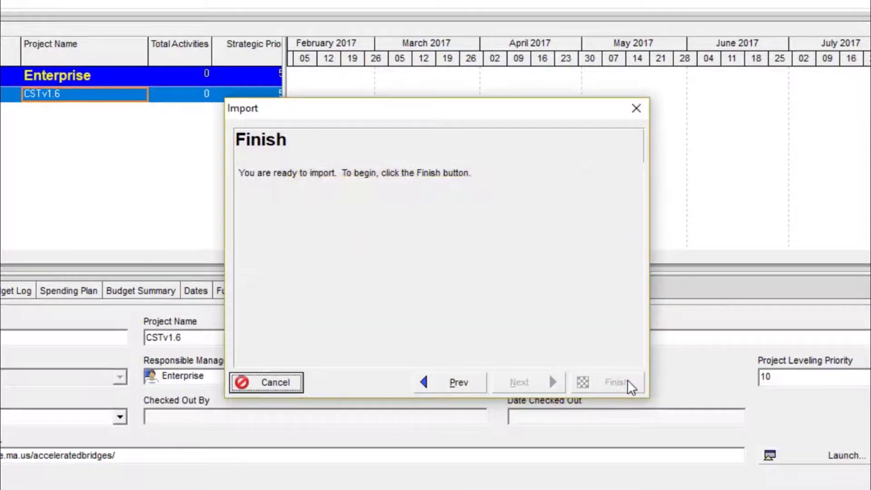
pyautogui.click(612, 381)
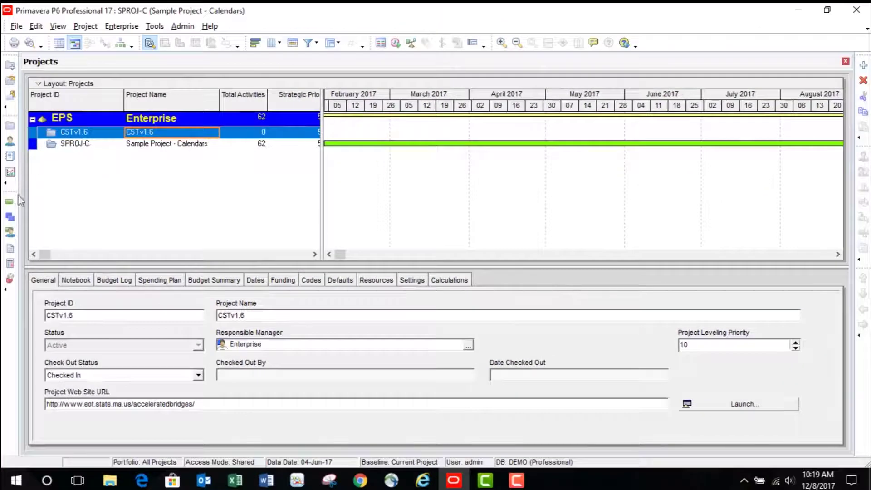
# Reschedule the re-imported SPROJ-C activities from data date 04-Jun-17
pyautogui.click(12, 204)
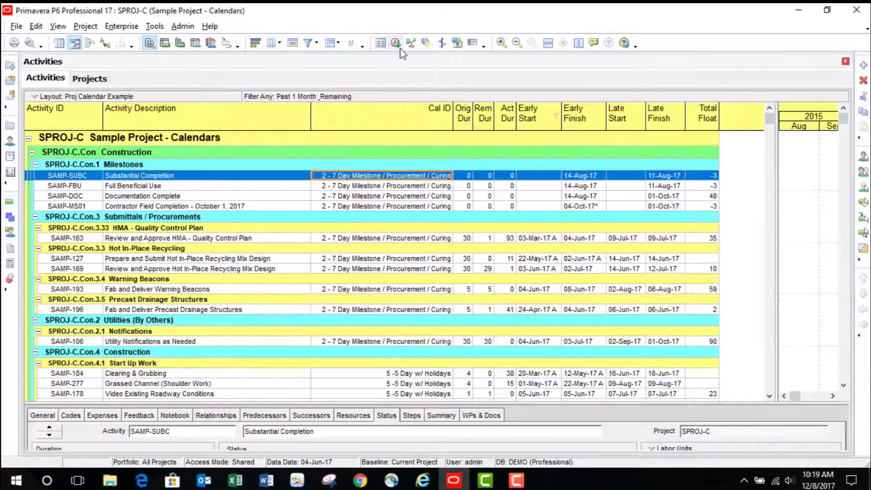
pyautogui.click(396, 44)
pyautogui.click(574, 194)
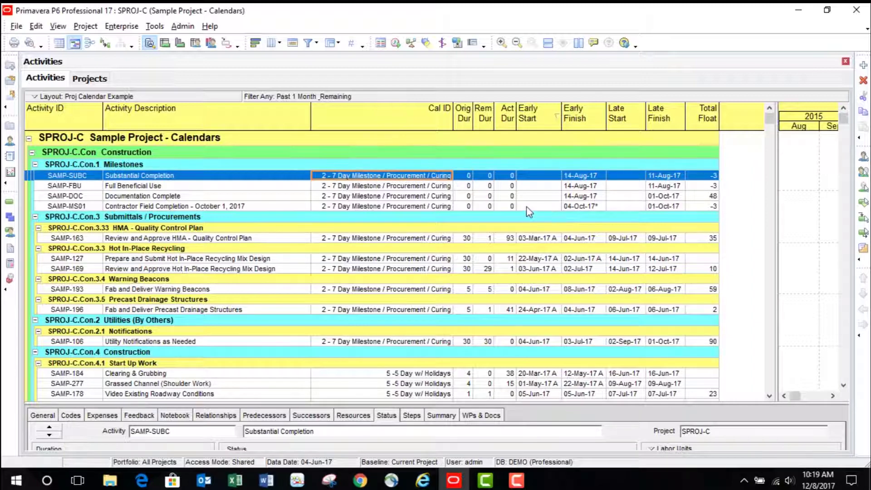
# Open global calendar 3 - 5 Day w/ Holidays - Winter Shutdown-1 from Enterprise > Calendars
pyautogui.click(119, 26)
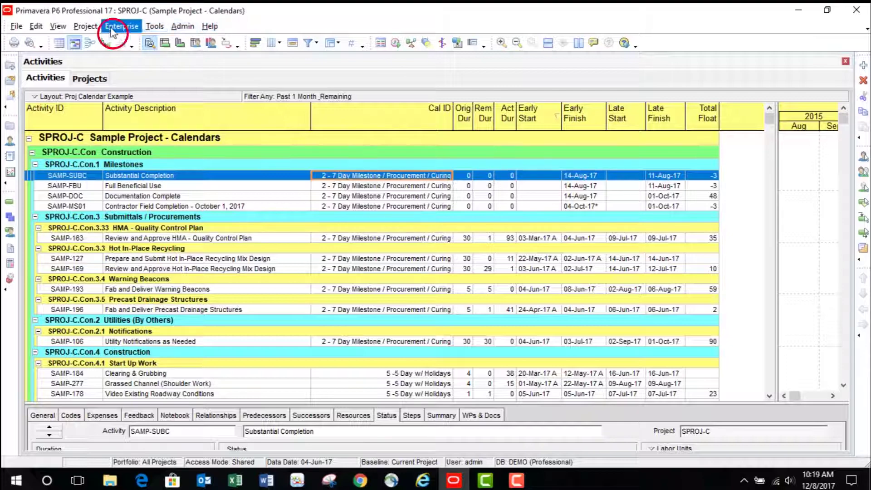
pyautogui.click(125, 40)
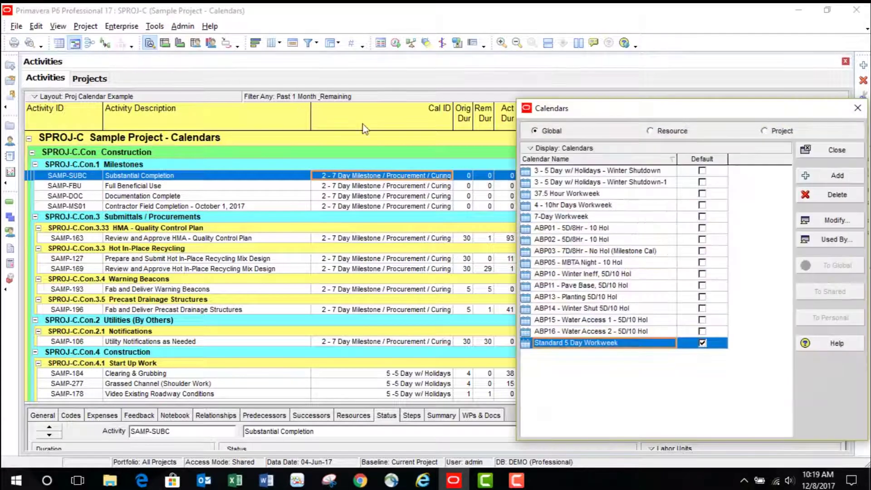
pyautogui.click(640, 182)
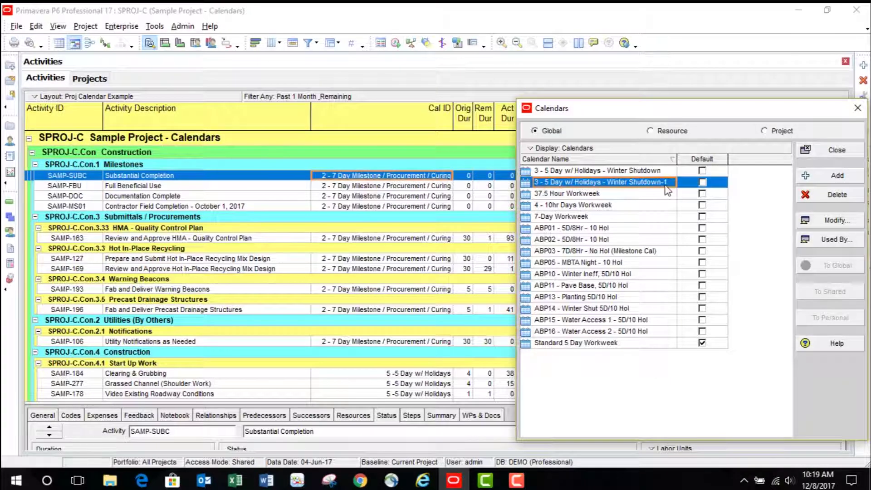
pyautogui.click(820, 223)
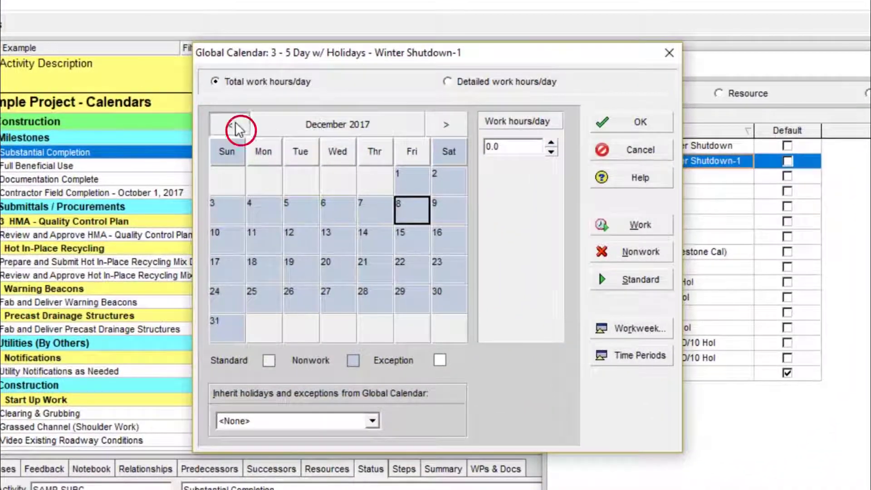
# Page the Winter Shutdown-1 calendar back three months, then close its details
pyautogui.click(235, 122)
pyautogui.click(235, 123)
pyautogui.click(235, 122)
pyautogui.click(235, 123)
pyautogui.click(235, 123)
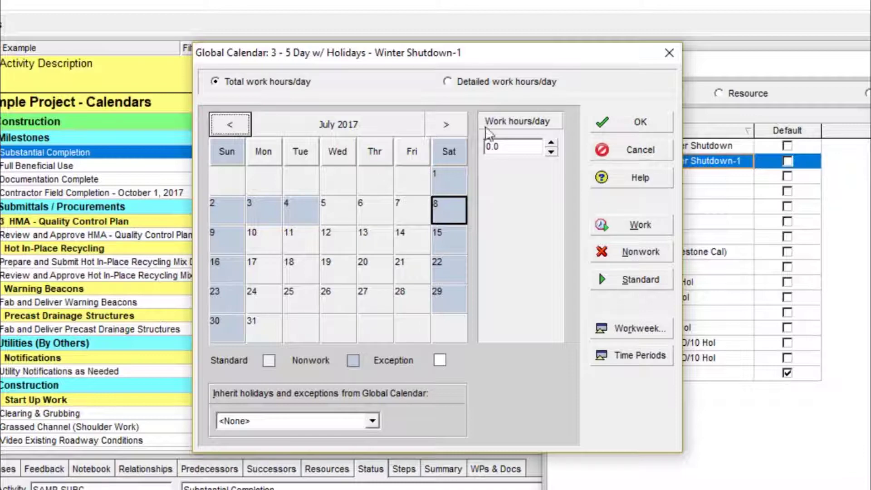
pyautogui.click(675, 52)
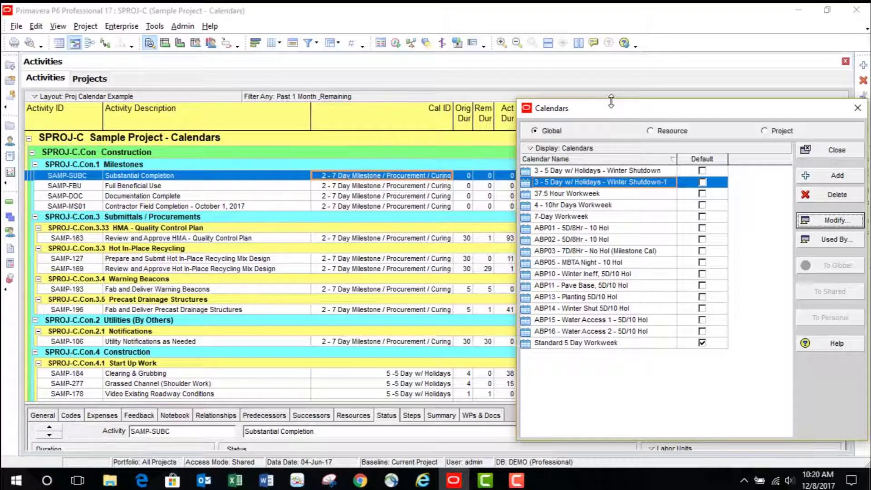
# Add a project calendar copied from '3 - 5 Day w/ Holidays - Winter Shutdown', named 'PROJ001 - Project Calendar Example'
pyautogui.click(766, 131)
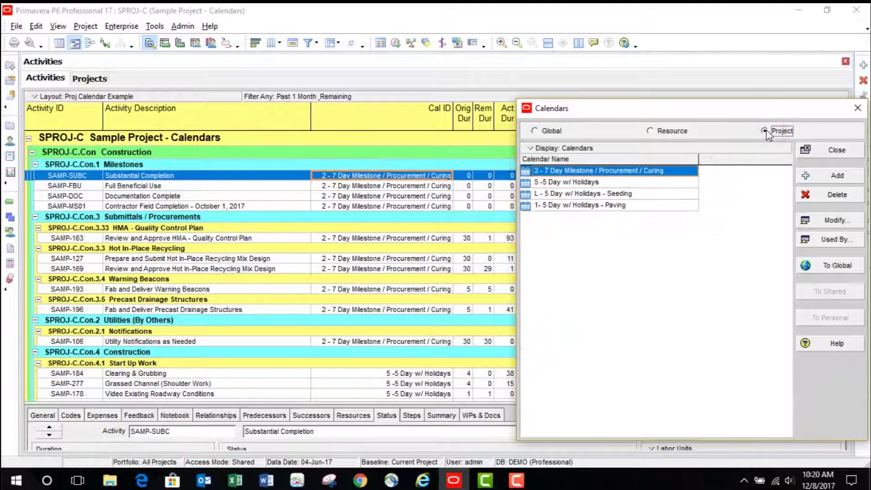
pyautogui.click(829, 181)
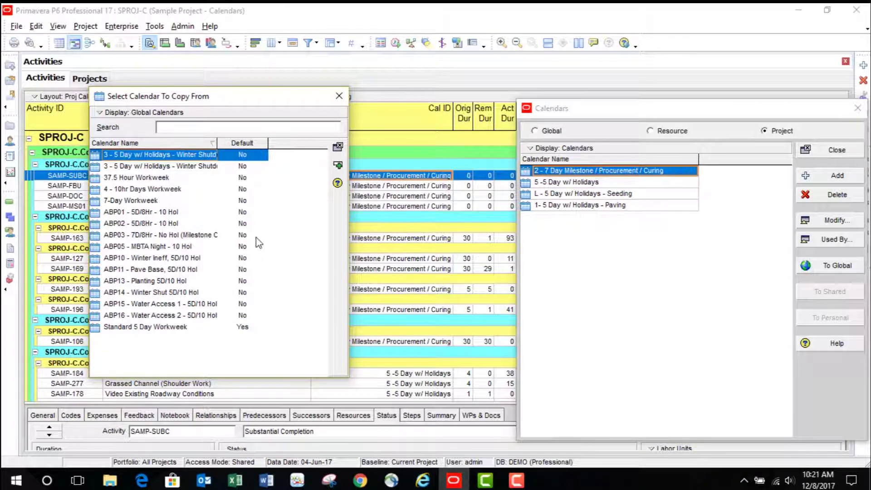
pyautogui.click(148, 156)
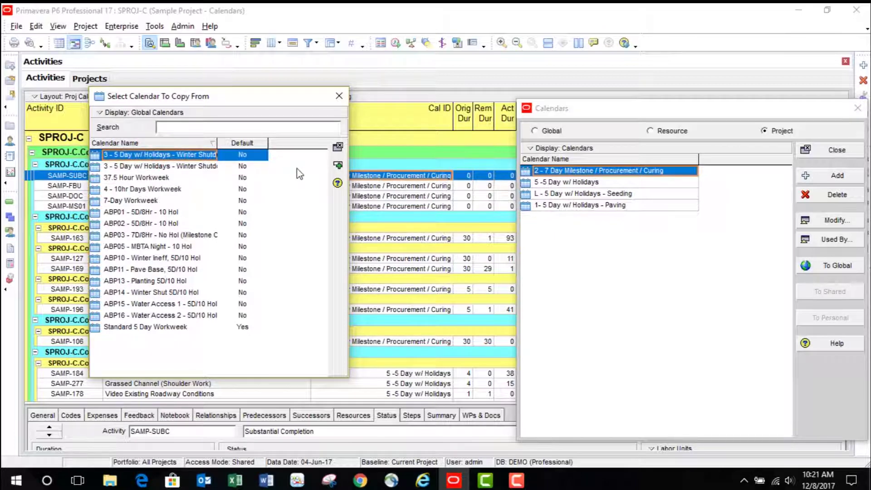
pyautogui.click(338, 165)
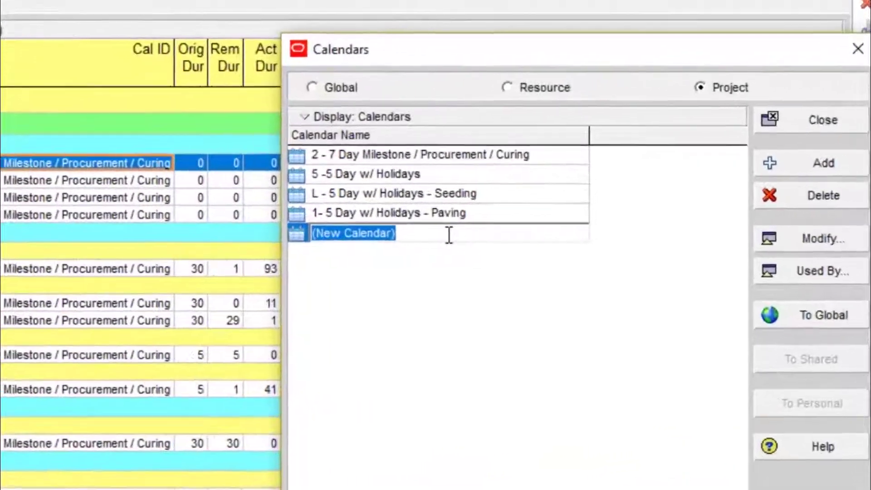
pyautogui.write('PROJ')
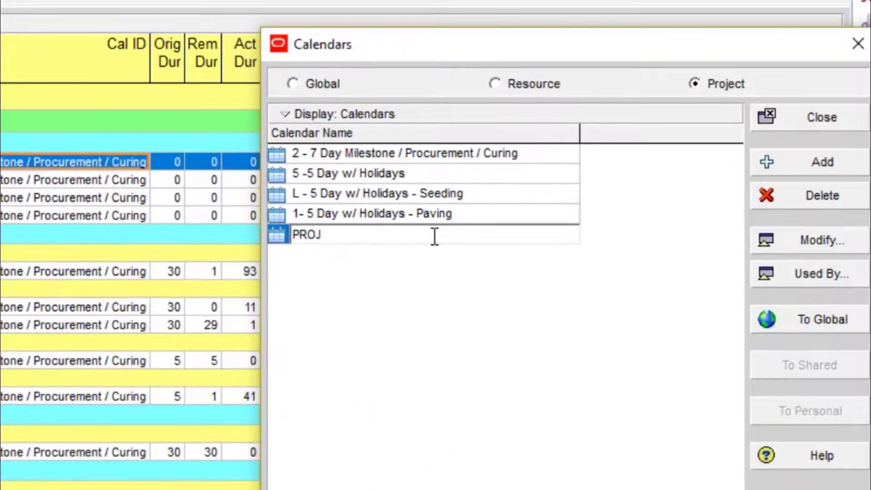
pyautogui.write('001 - Project Calendar')
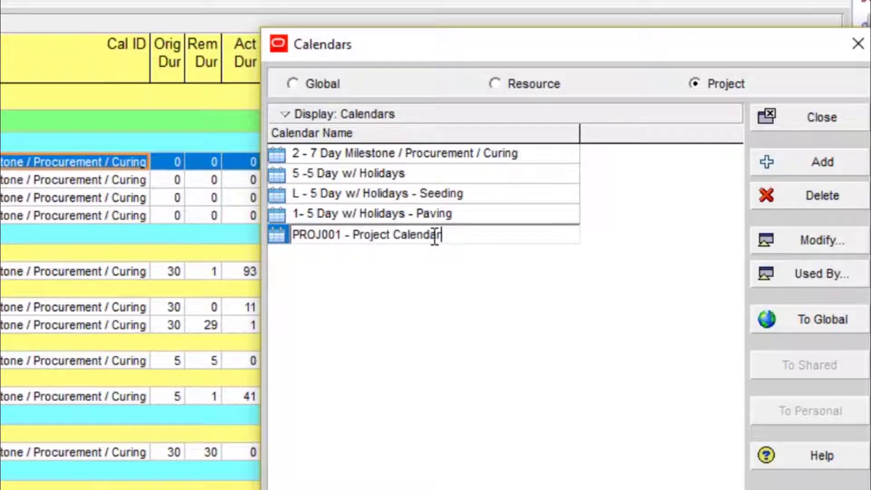
pyautogui.write(' Example')
pyautogui.press('Return')
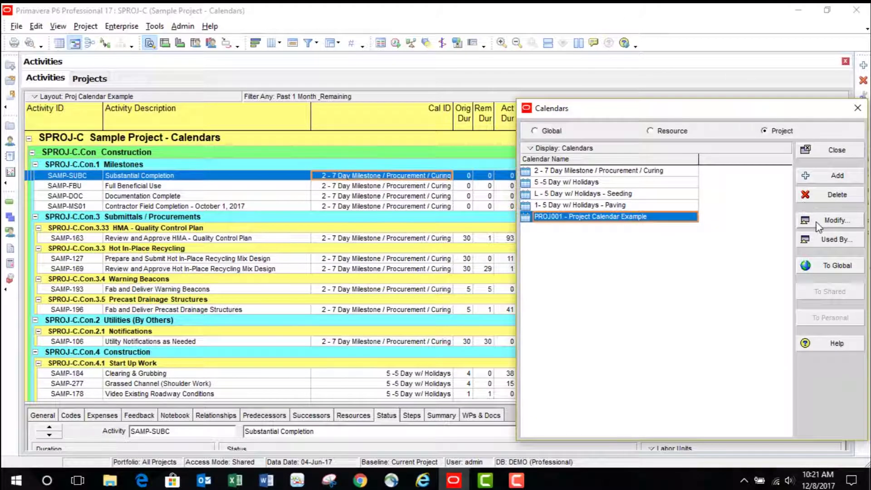
# Open the PROJ001 calendar for editing and display August 2017
pyautogui.click(818, 225)
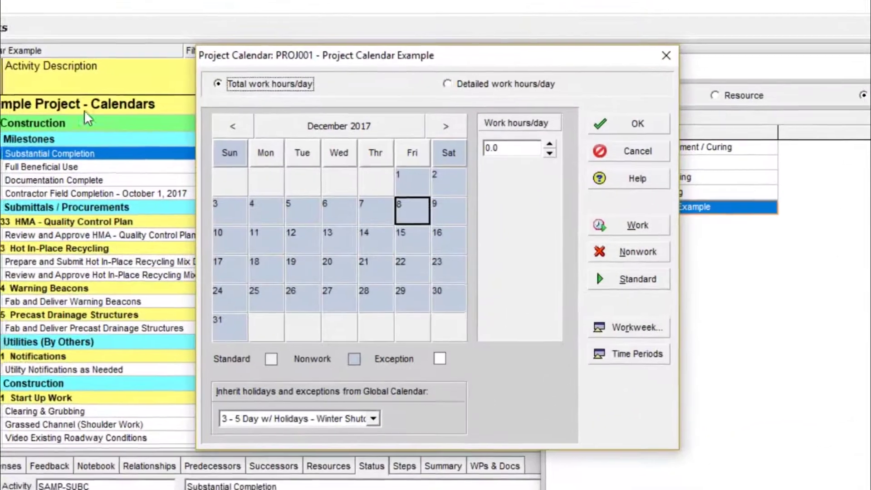
pyautogui.click(234, 126)
pyautogui.click(234, 126)
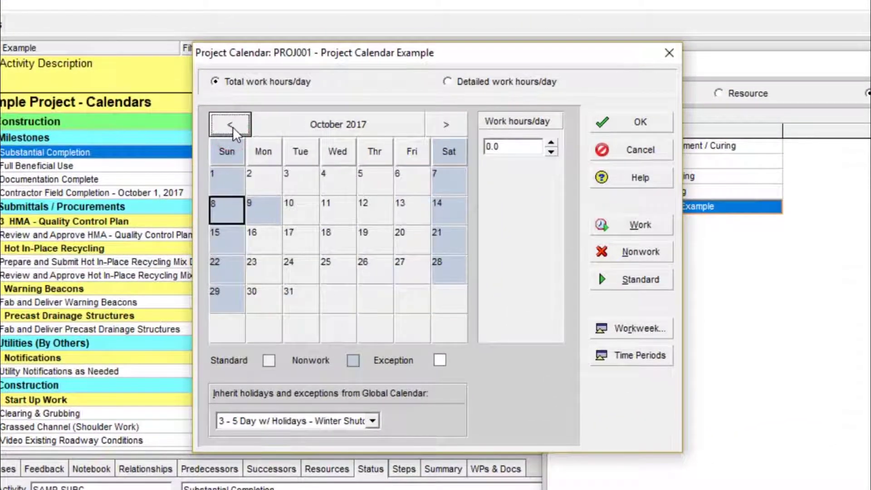
pyautogui.click(234, 127)
pyautogui.click(233, 127)
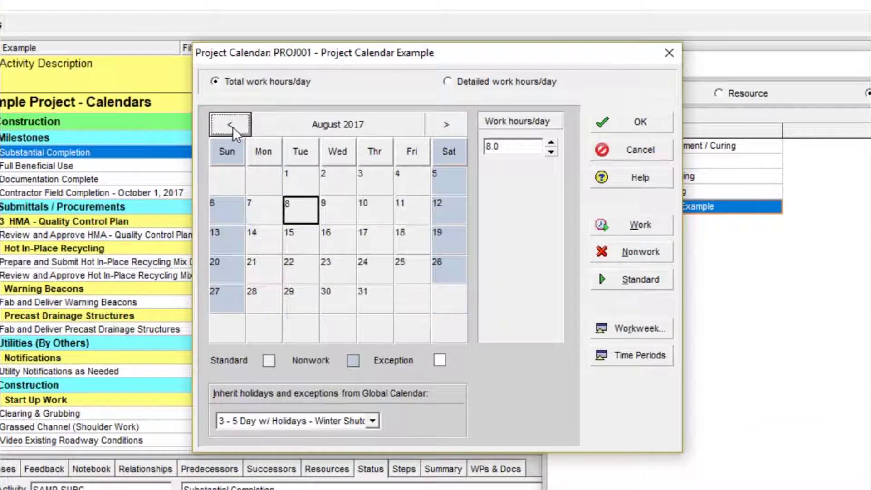
# Set 'Inherit holidays and exceptions from Global Calendar' to <None>
pyautogui.click(372, 420)
pyautogui.scroll(1, 348, 448)
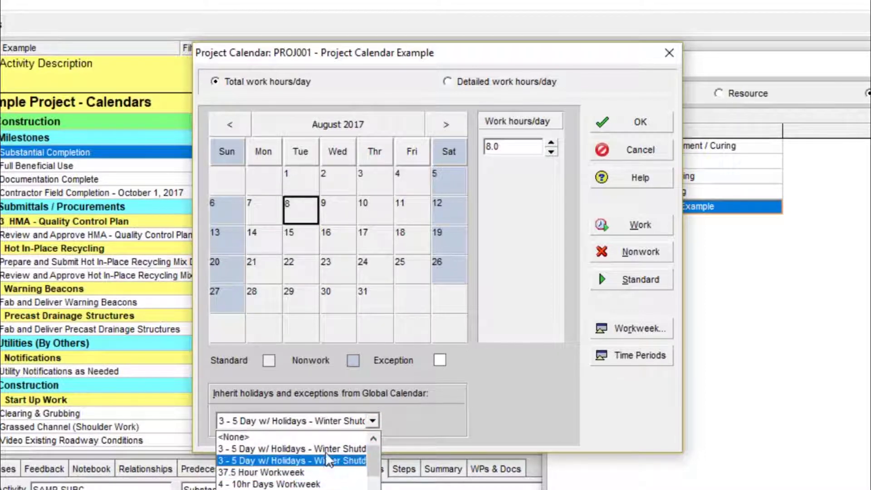
pyautogui.click(328, 437)
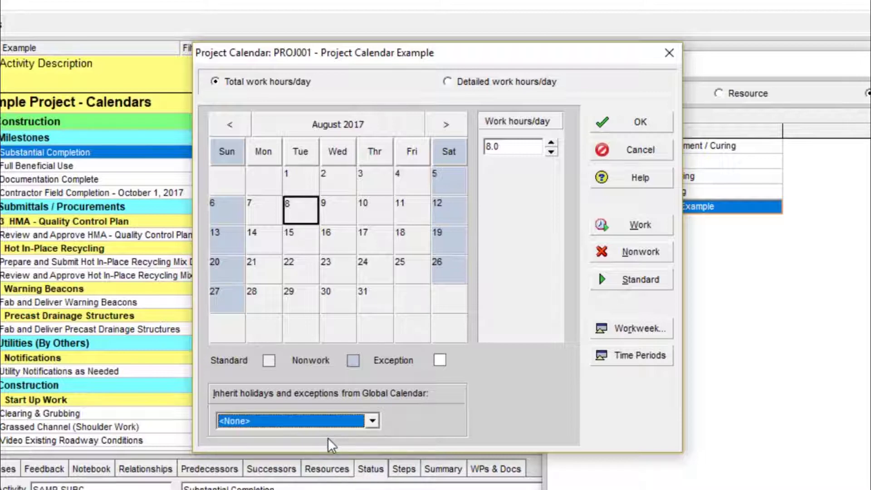